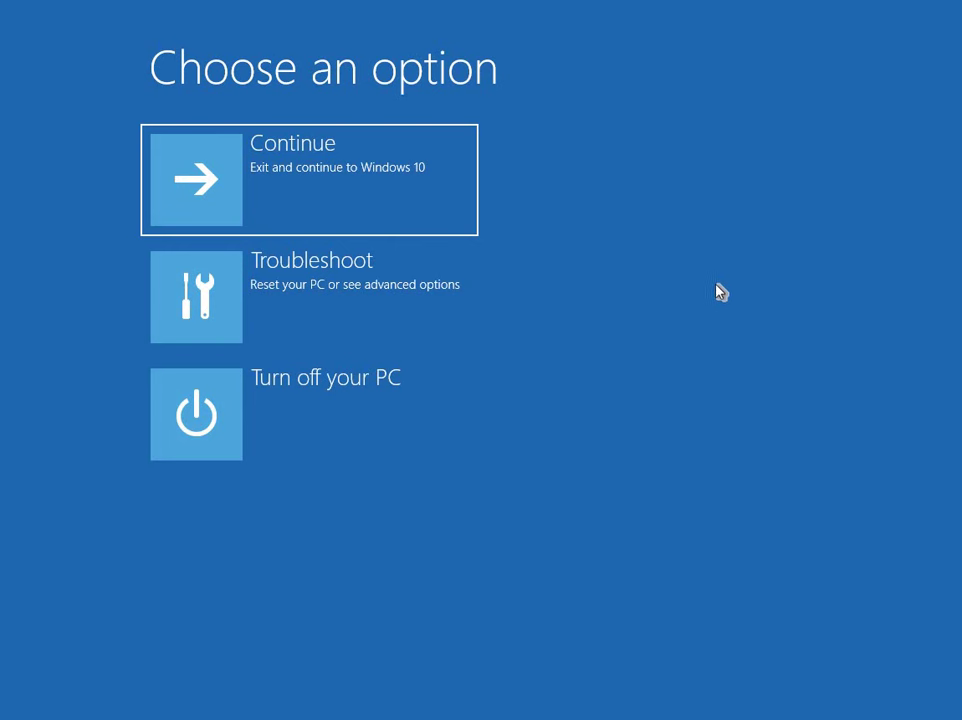
Step: Go through Troubleshoot to the Advanced options screen listing the recovery tools
click(370, 290)
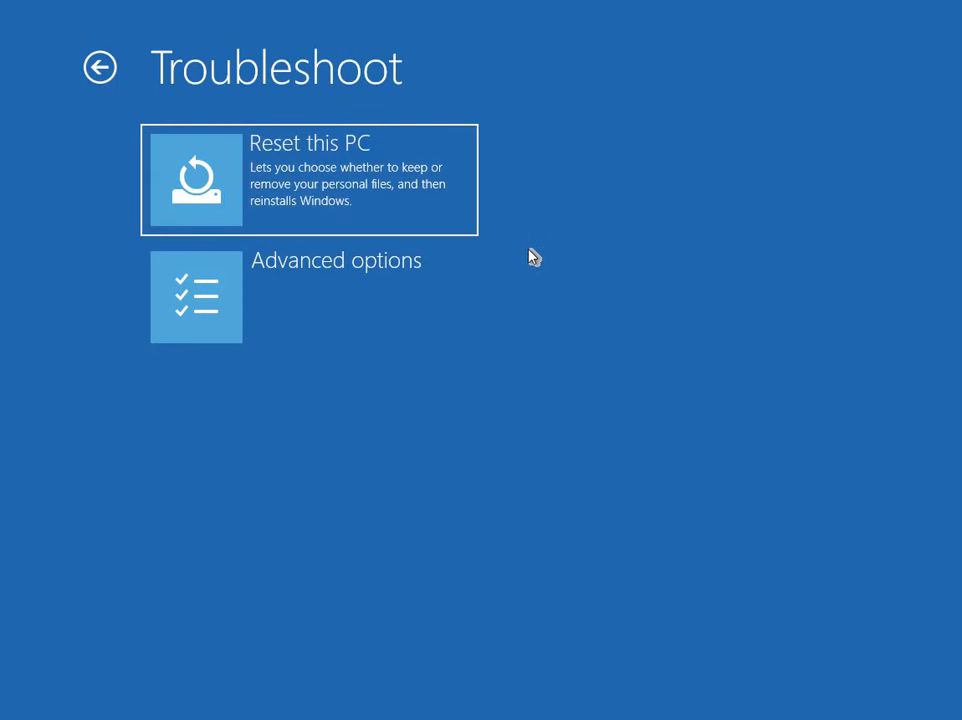
click(415, 308)
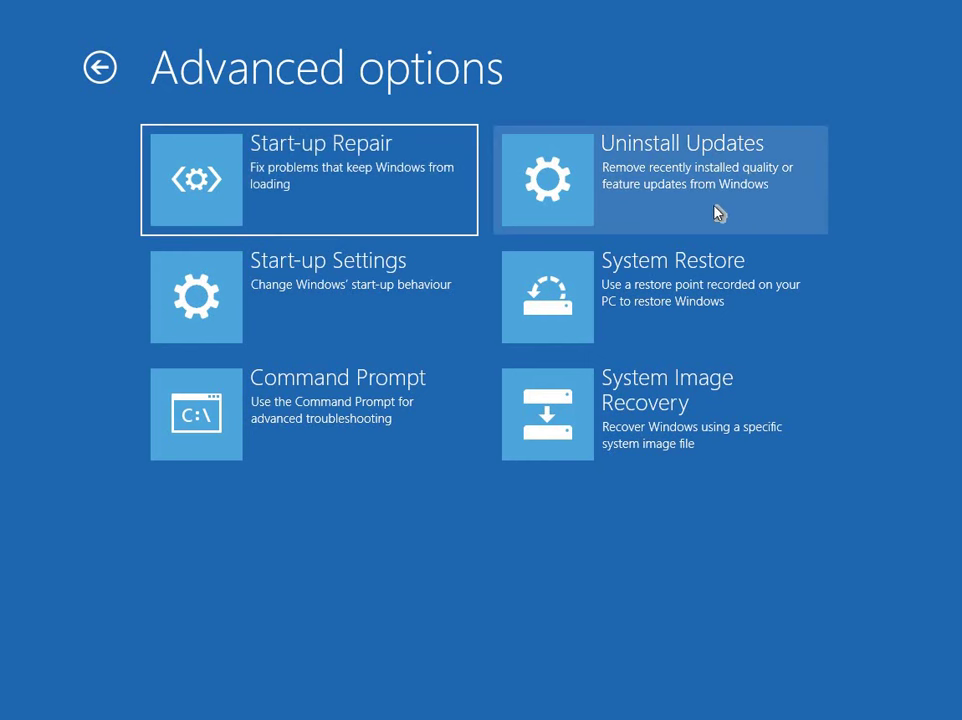
Step: Glance at Uninstall Updates, return to Advanced options, and launch Command Prompt
click(716, 175)
click(755, 189)
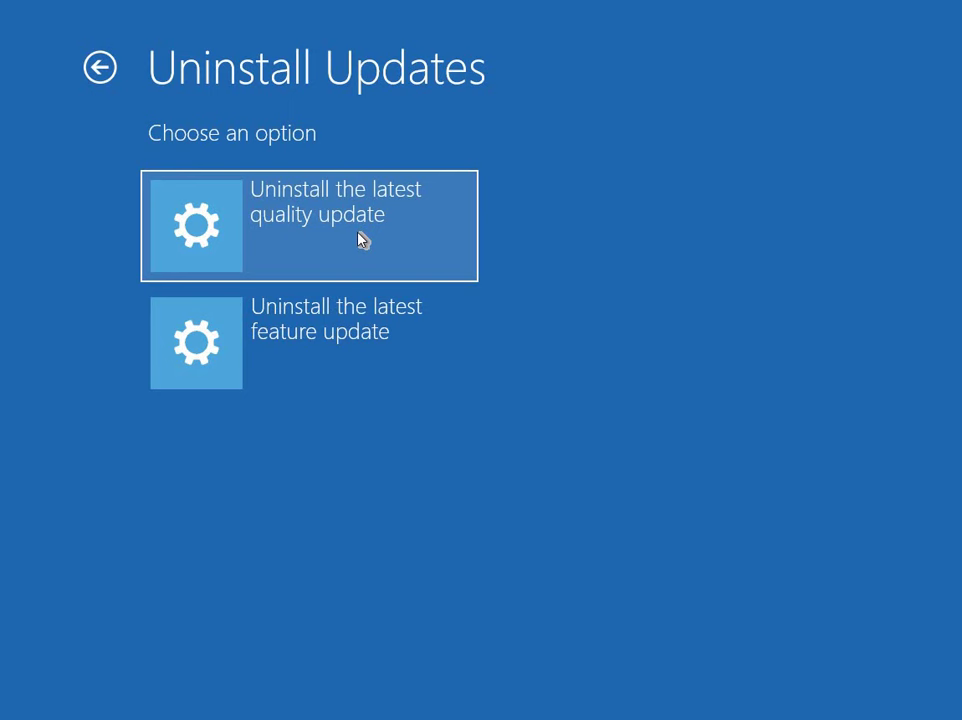
click(99, 67)
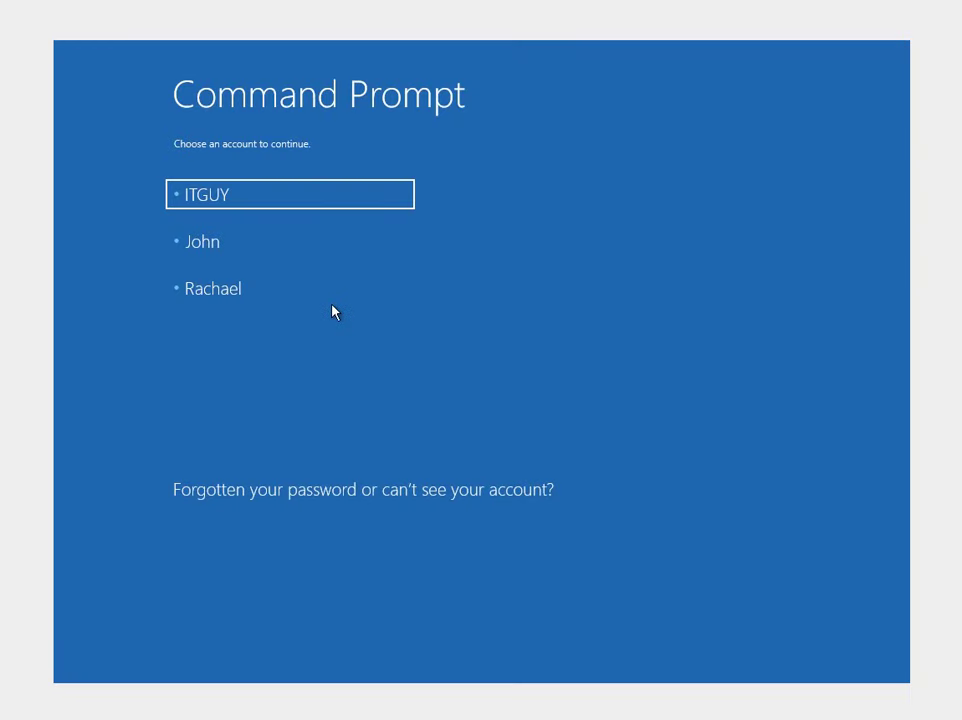
Step: Sign in with the local account using a blank password to open cmd.exe
click(288, 300)
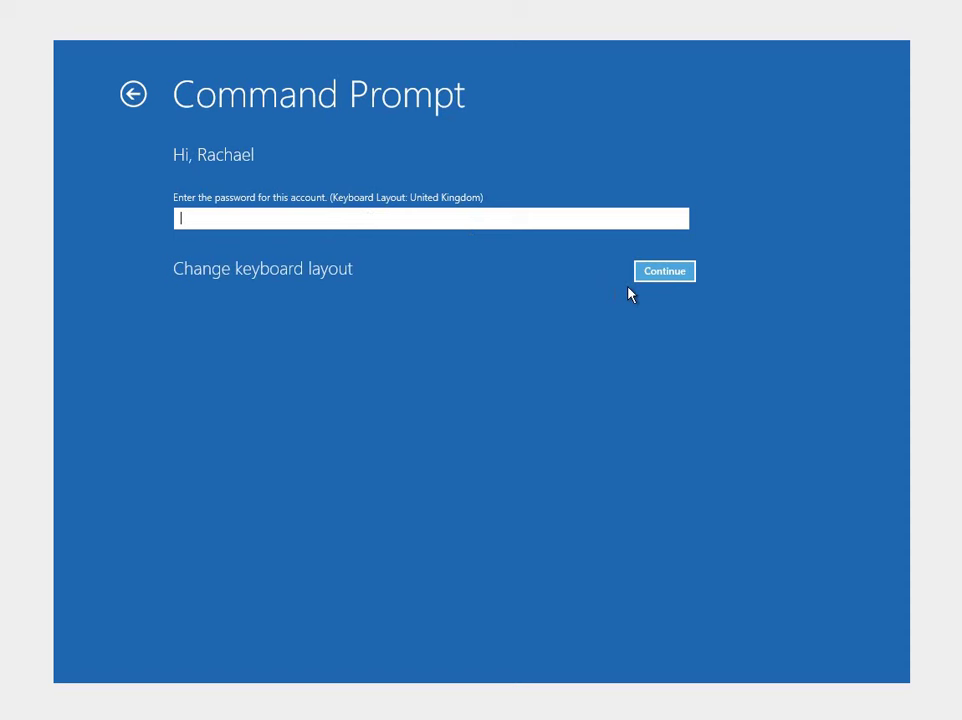
click(670, 277)
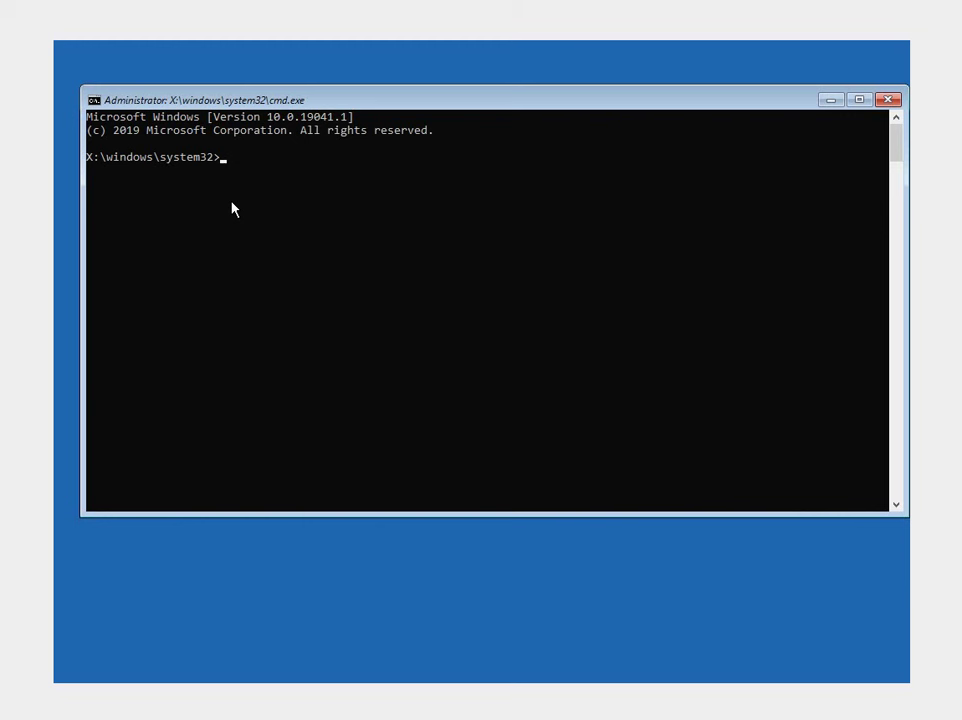
Step: Discard the typed sfc /scannow and enter bootrec /rebuildbcd at the X:\windows\system32 prompt
text(sfc )
text(/)
text(scanno)
text(w)
text(q)
text(q)
key(BackSpace)
key(BackSpace)
key(BackSpace)
key(BackSpace)
key(BackSpace)
key(BackSpace)
key(BackSpace)
key(BackSpace)
key(BackSpace)
key(BackSpace)
key(BackSpace)
text(boot)
text(rec)
text( /)
text(r)
text(ebuild)
text(bcd)
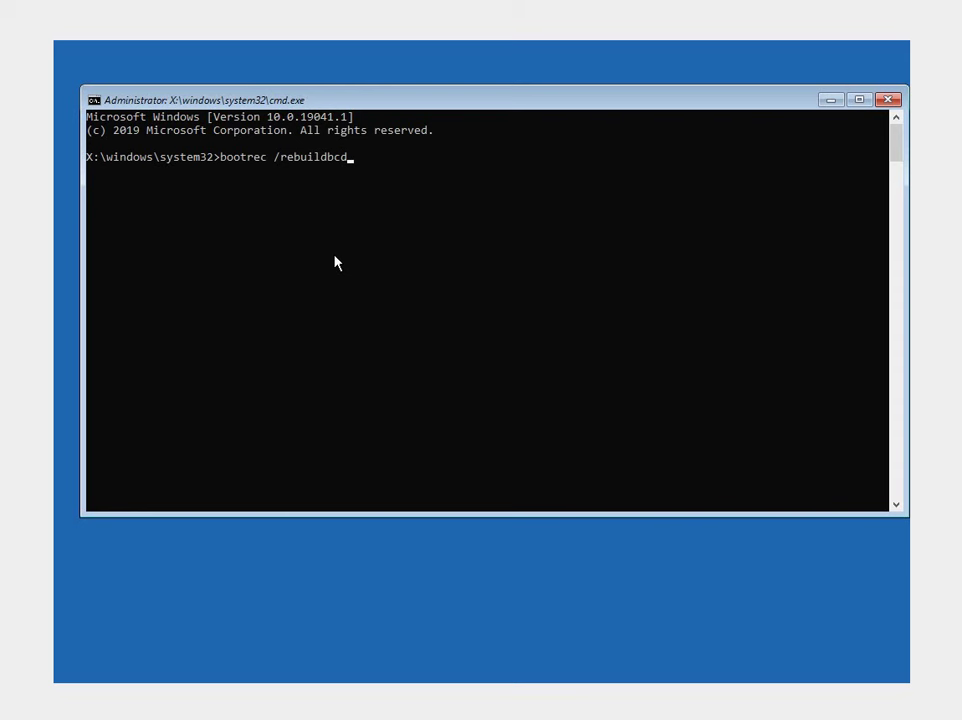
Step: Run bootrec /rebuildbcd (0 installations found), then bootrec /fixboot, which is denied access
key(Return)
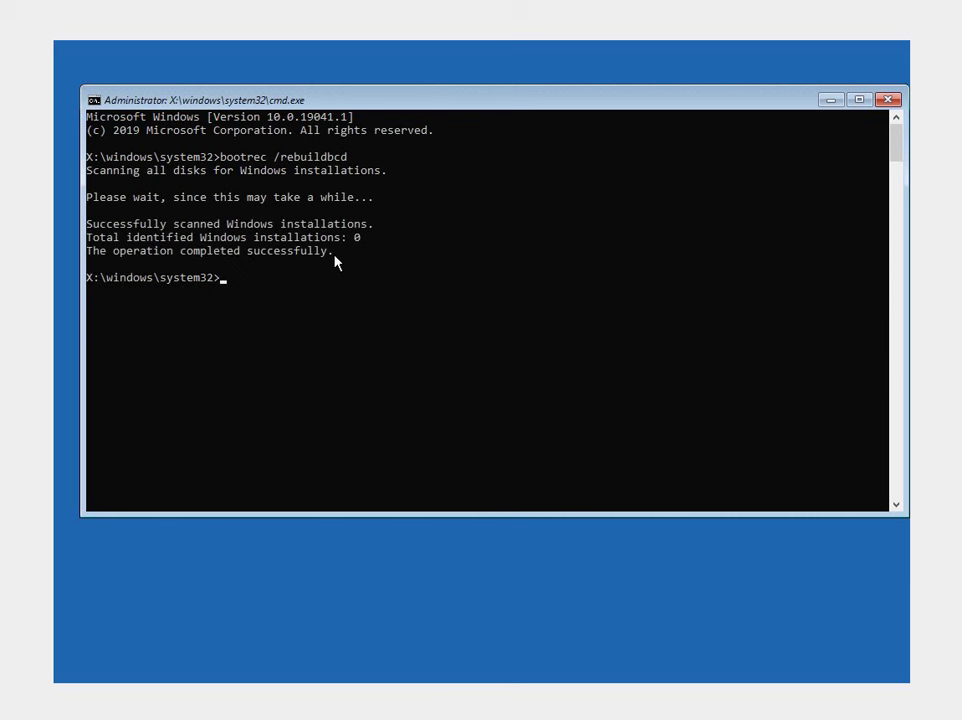
key(Up)
key(BackSpace)
key(BackSpace)
key(BackSpace)
key(BackSpace)
key(BackSpace)
text(f)
text(ix)
key(Return)
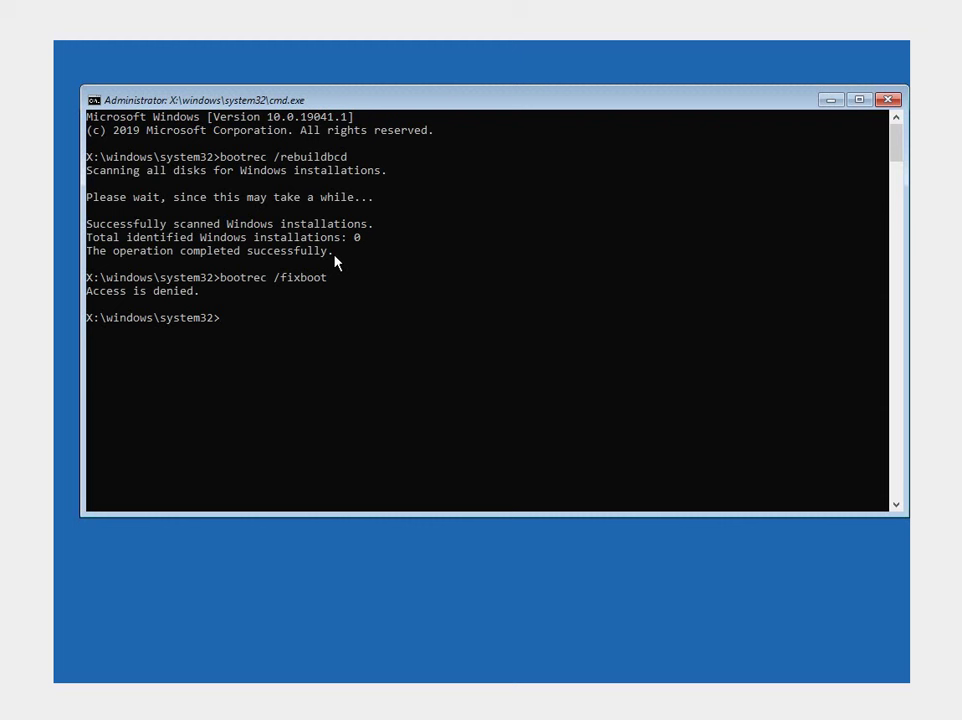
Step: Run bootrec /fixmbr, which completes successfully
key(Up)
key(BackSpace)
key(BackSpace)
key(BackSpace)
key(BackSpace)
text(m)
text(br)
key(Return)
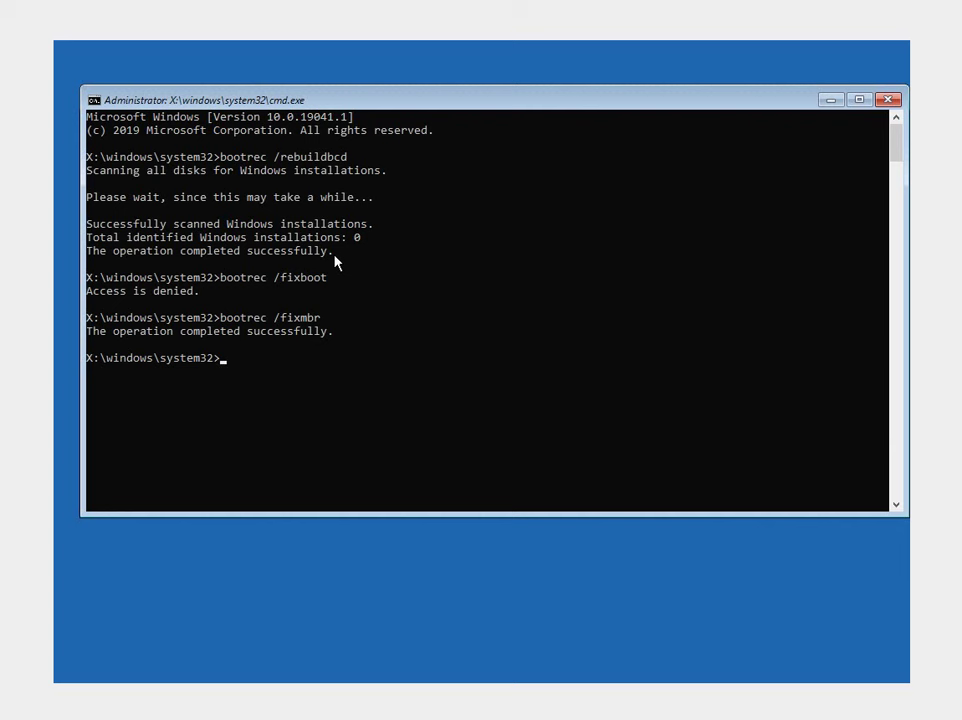
Step: Close the cmd.exe window to return to the Choose an option screen
click(887, 99)
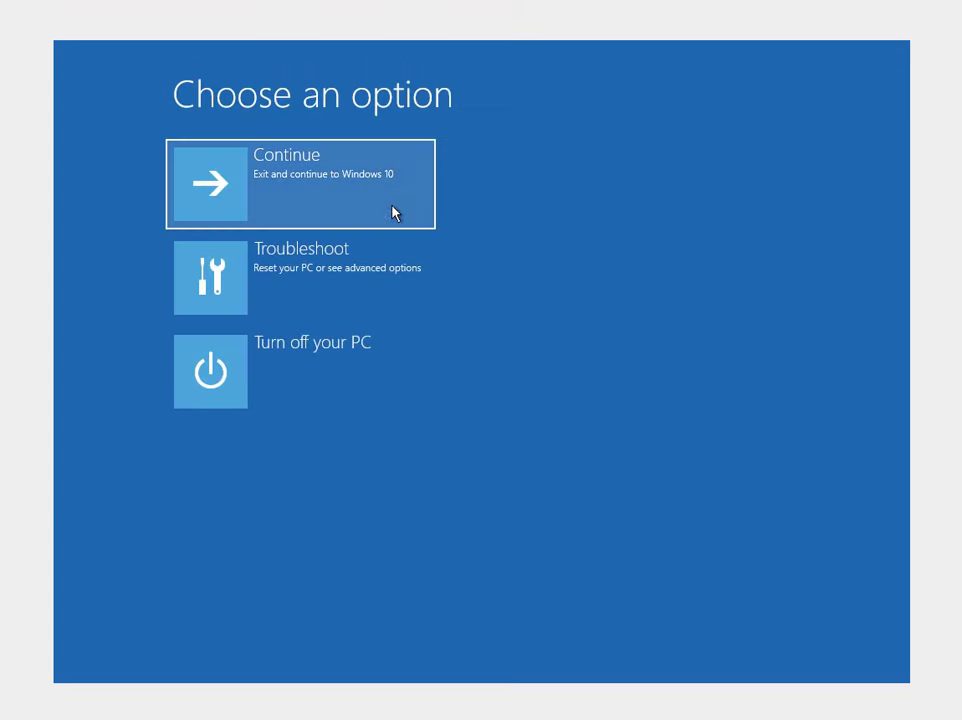